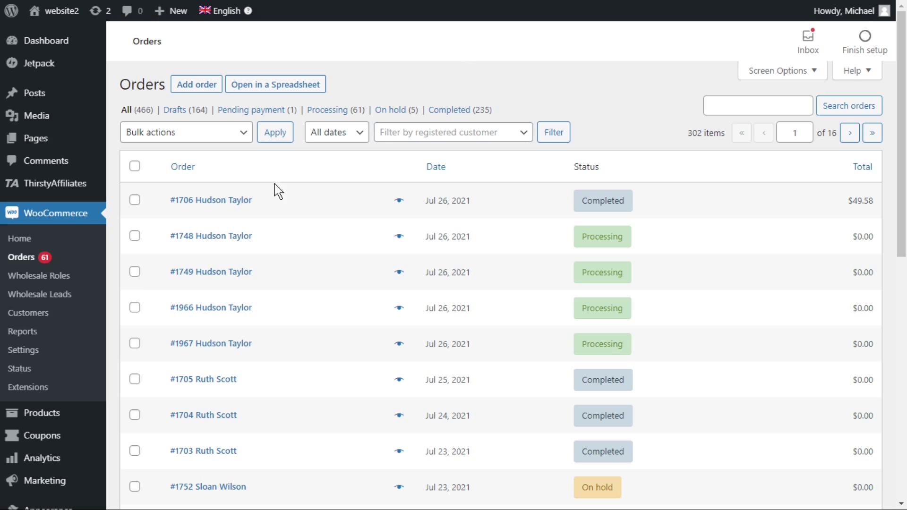
Check the first order's $5.51 coupon discount, then load the WP Sheet Editor orders spreadsheet.
left_click(242, 202)
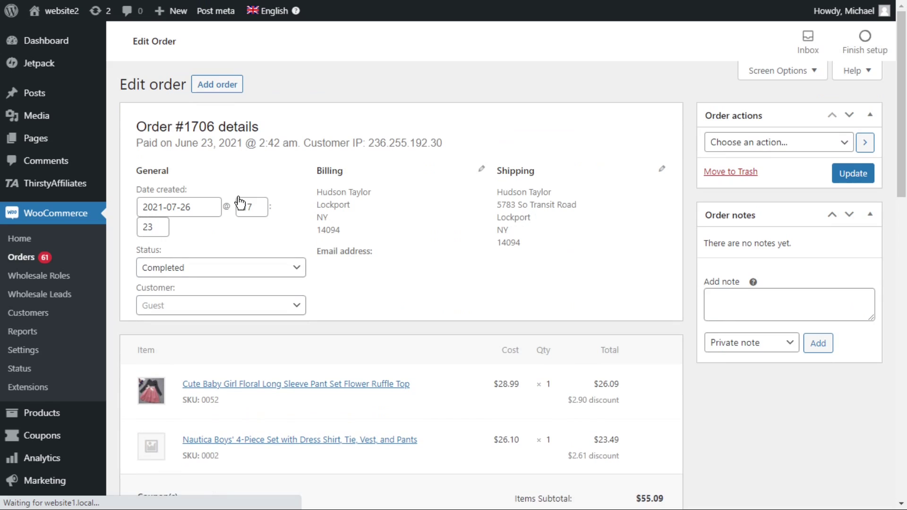
scroll(240, 202, "down", 5)
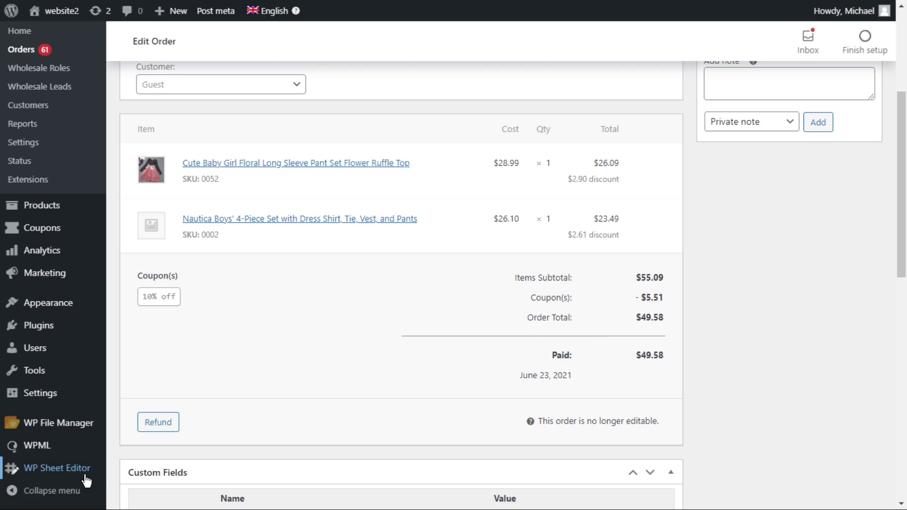
mouse_move(87, 481)
left_click(142, 398)
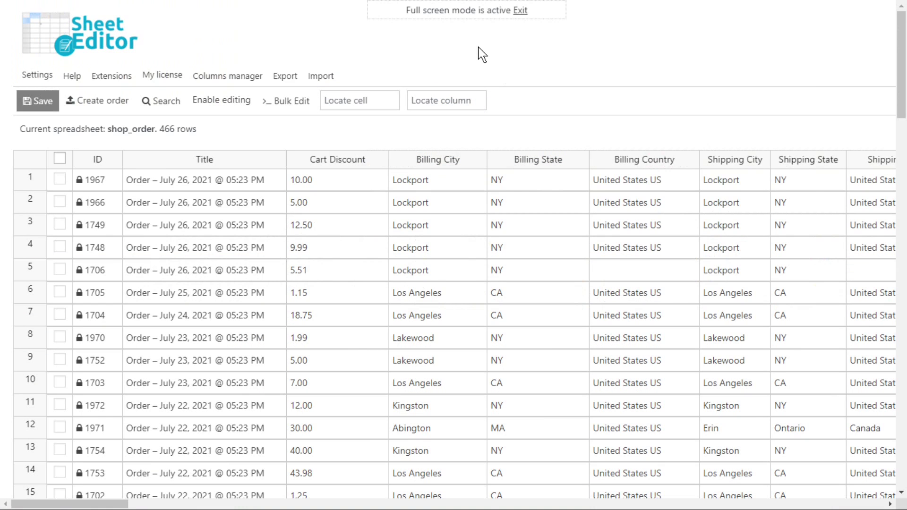
left_click(178, 101)
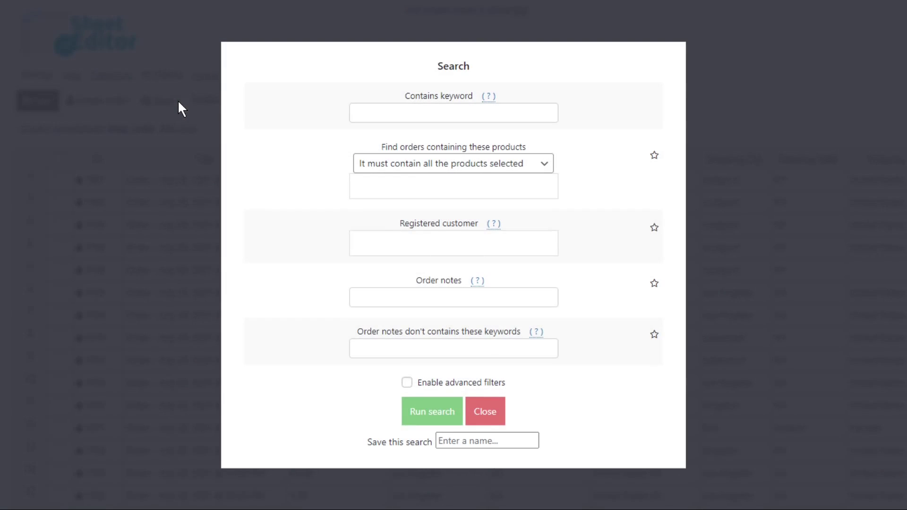
left_click(406, 382)
scroll(362, 253, "down", 5)
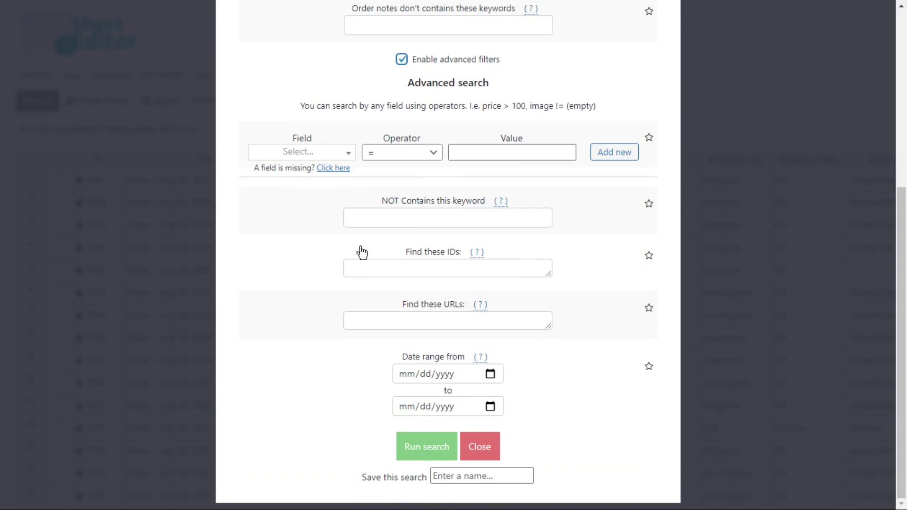
left_click(326, 152)
type("cart")
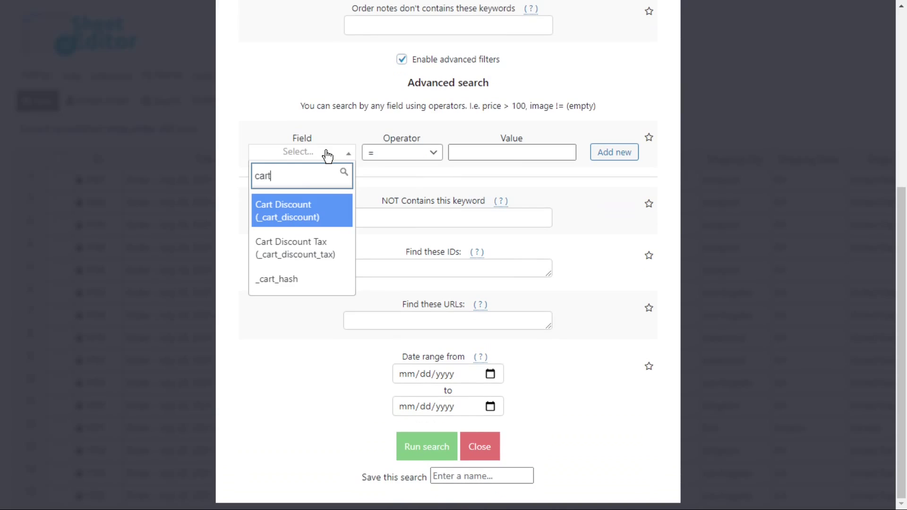
left_click(327, 212)
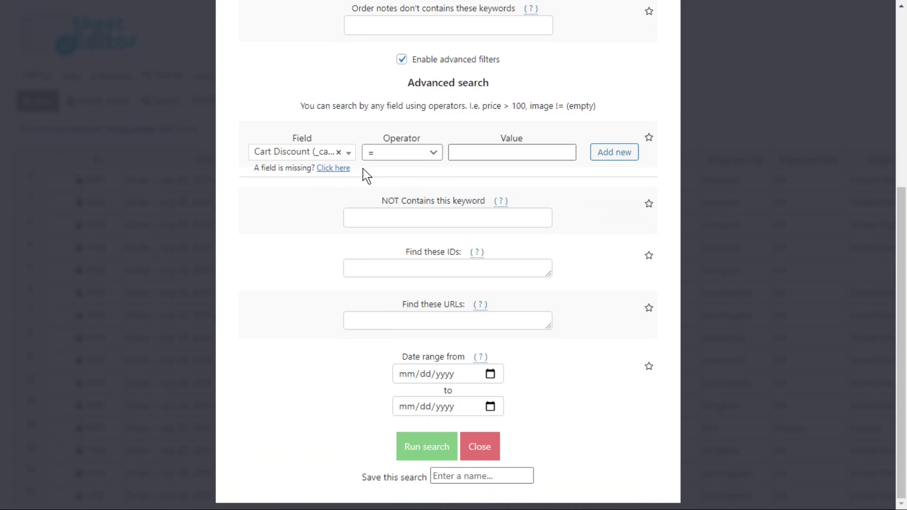
left_click(454, 152)
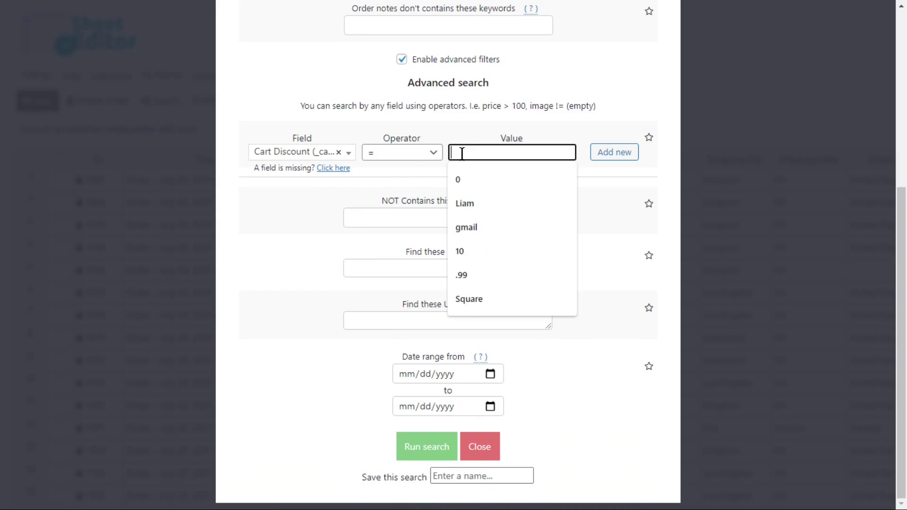
type("10.00")
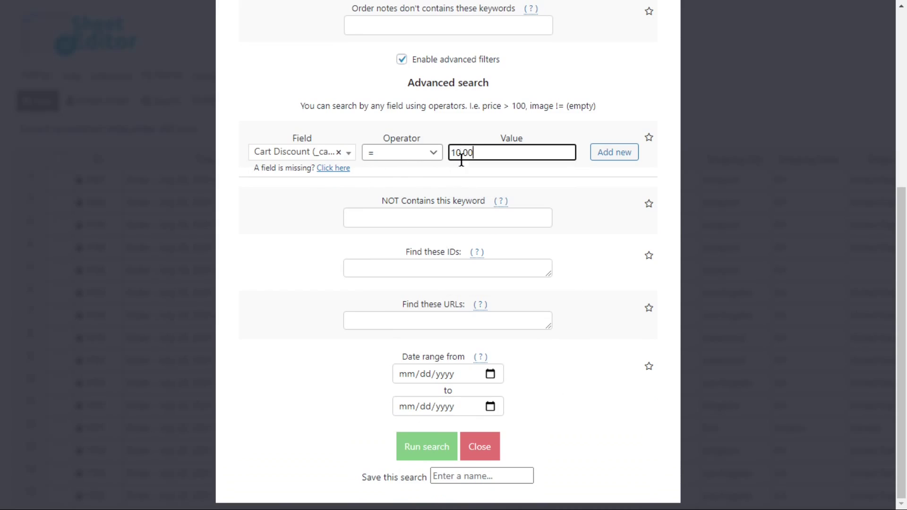
left_click(428, 449)
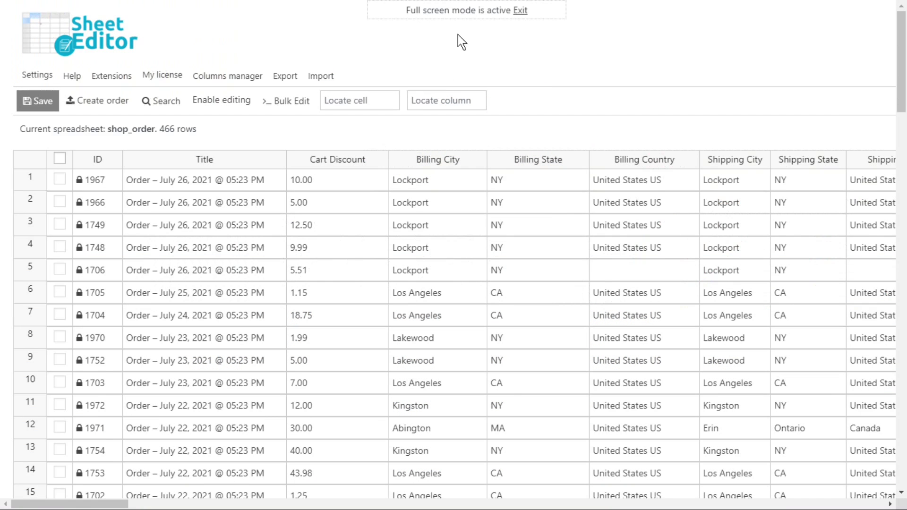
left_click(166, 100)
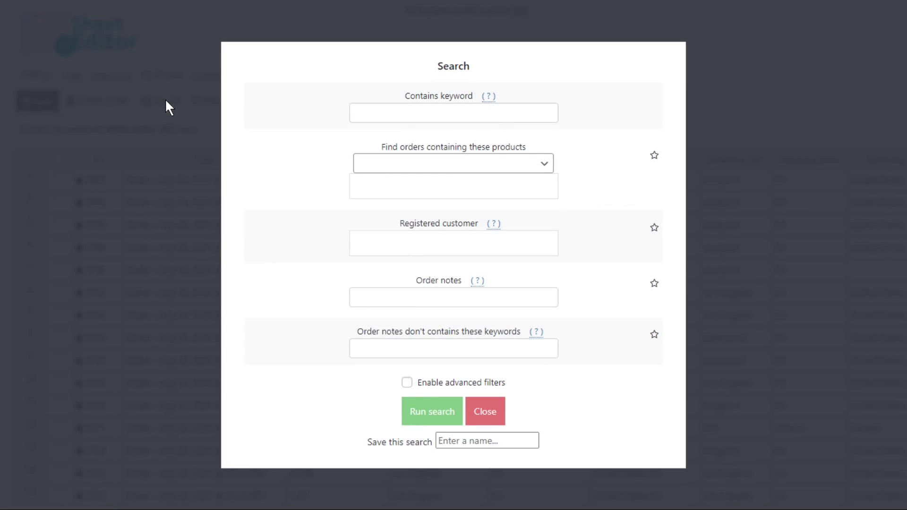
left_click(408, 381)
scroll(413, 384, "down", 6)
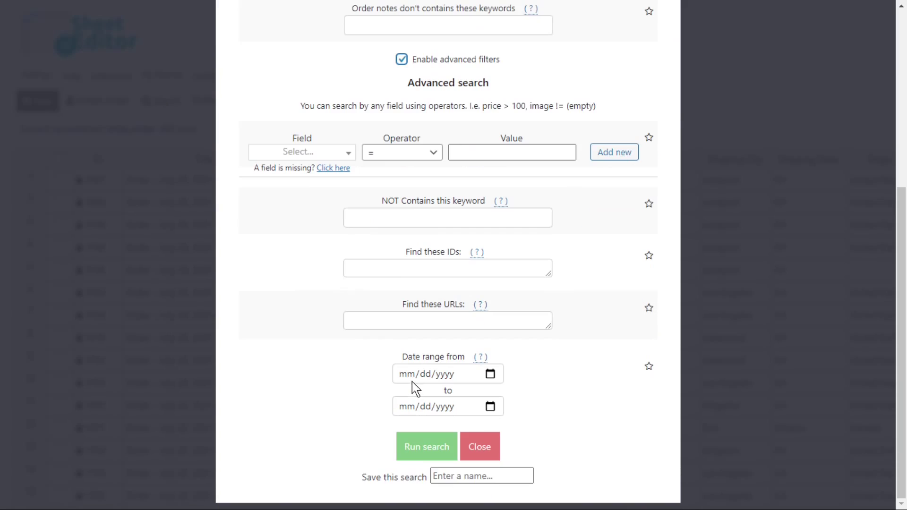
left_click(283, 152)
type("cart")
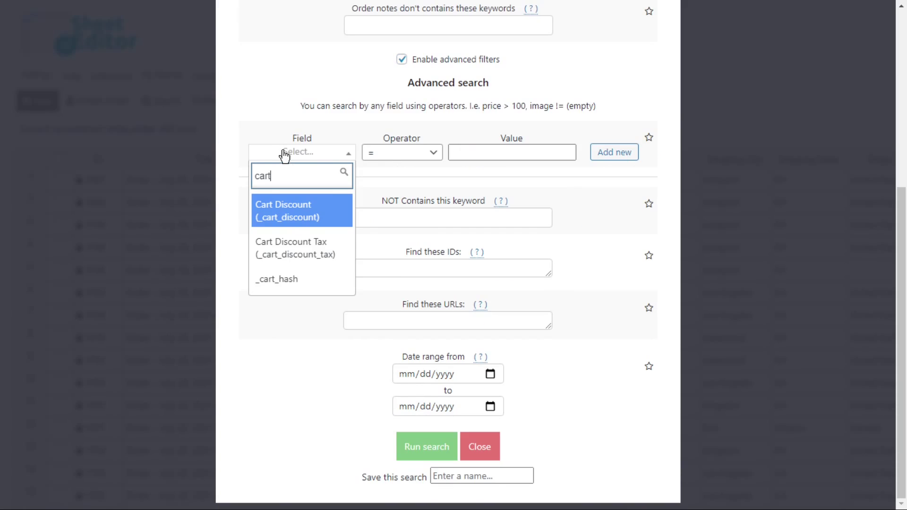
left_click(304, 219)
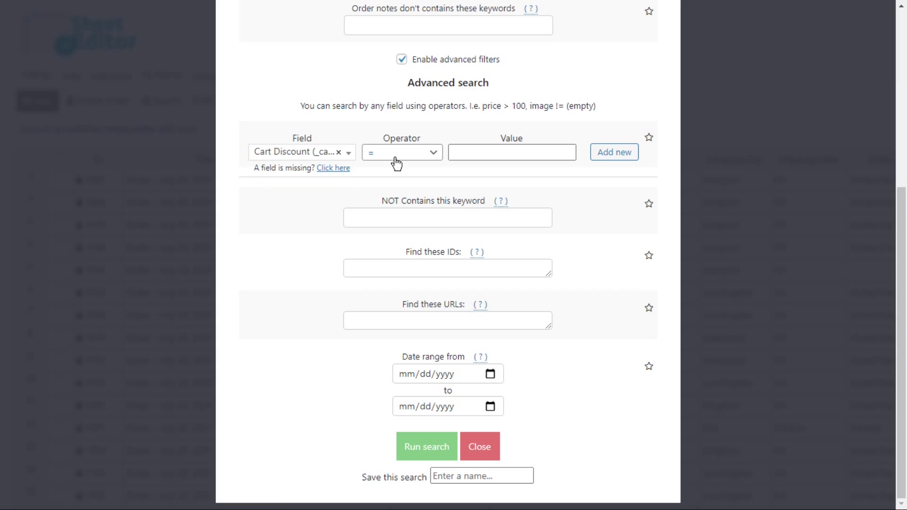
left_click(379, 158)
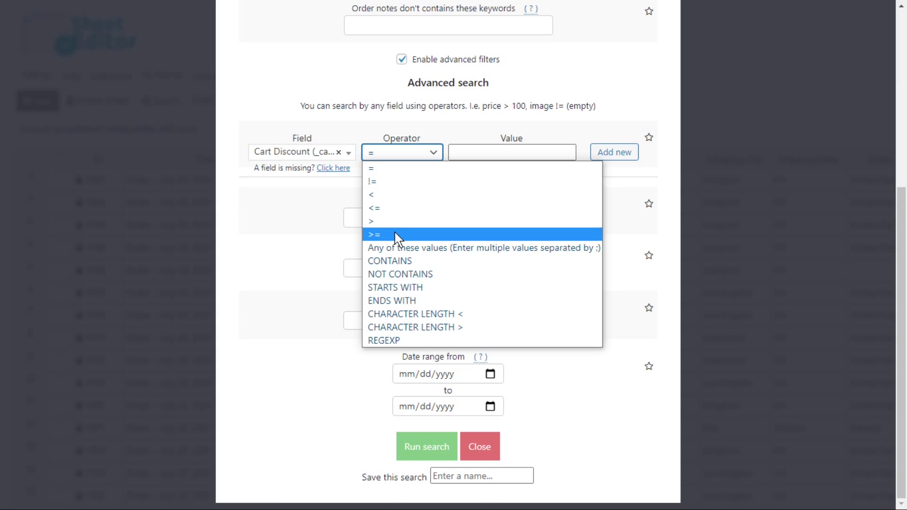
left_click(395, 235)
left_click(489, 153)
type("15.00")
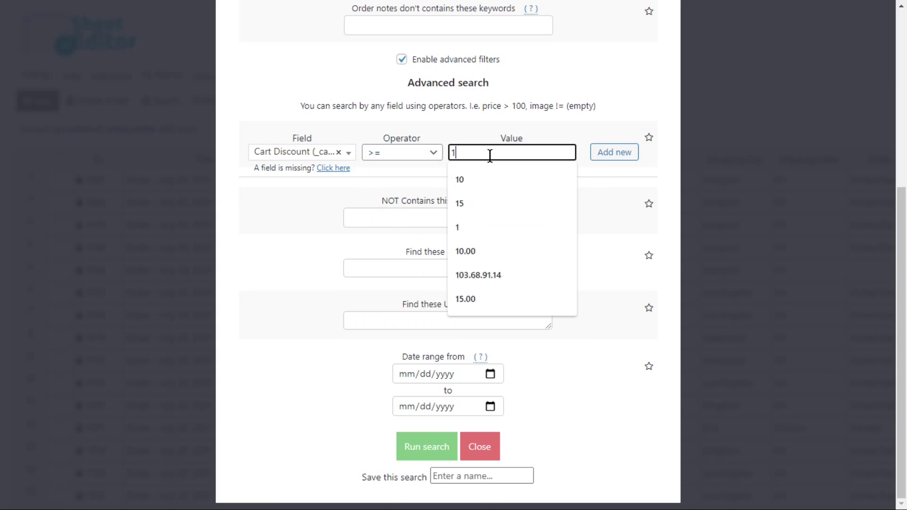
left_click(427, 458)
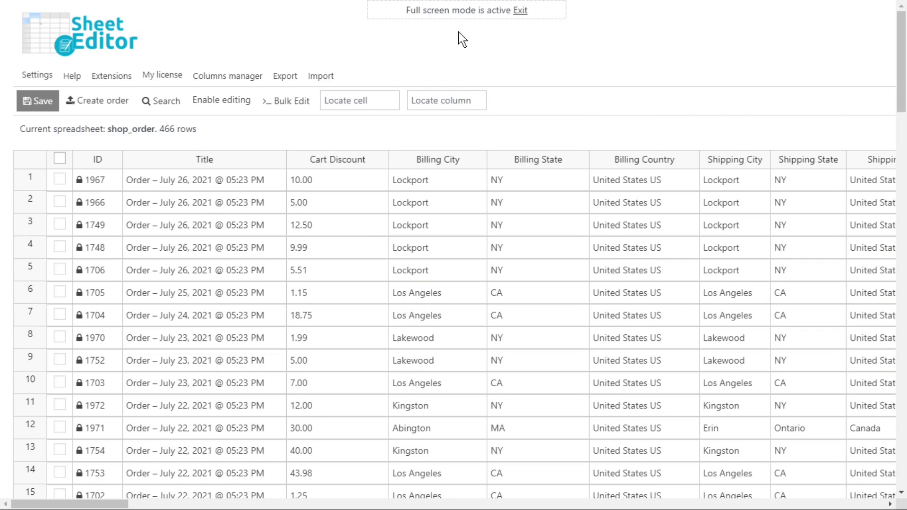
Apply an advanced filter of Cart Discount <= 20.00, leaving 283 orders in the sheet.
left_click(164, 101)
left_click(407, 382)
scroll(410, 391, "down", 6)
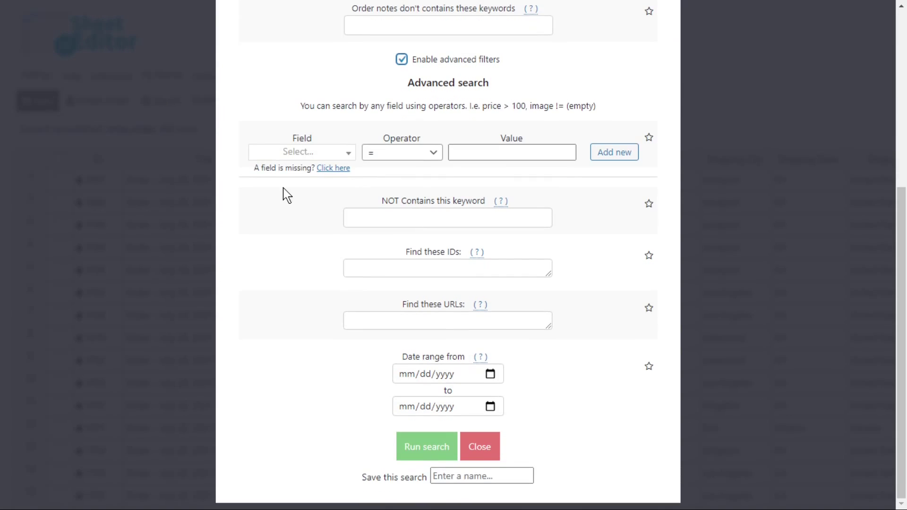
left_click(299, 152)
type("cart")
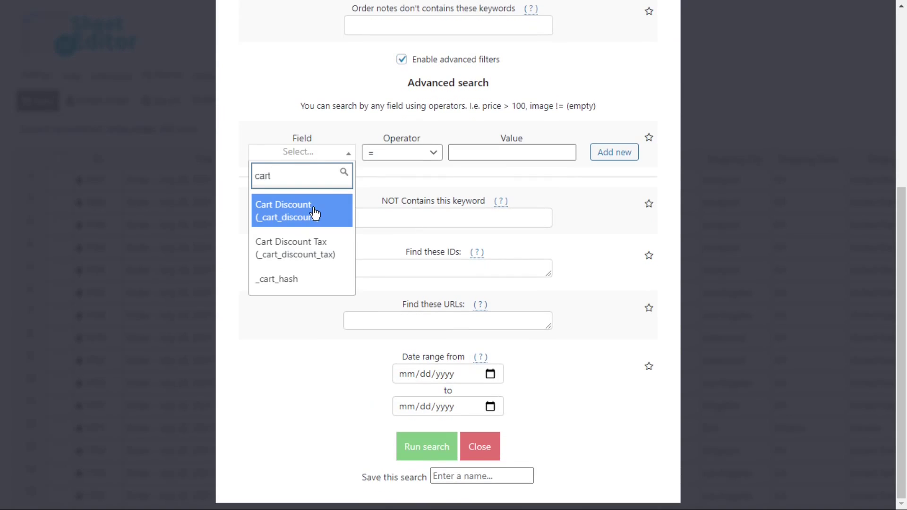
left_click(313, 213)
left_click(401, 155)
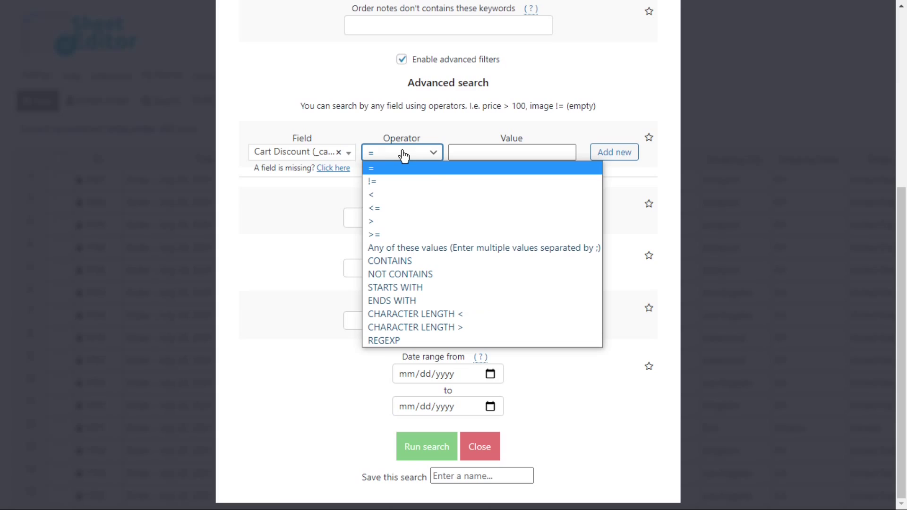
left_click(396, 208)
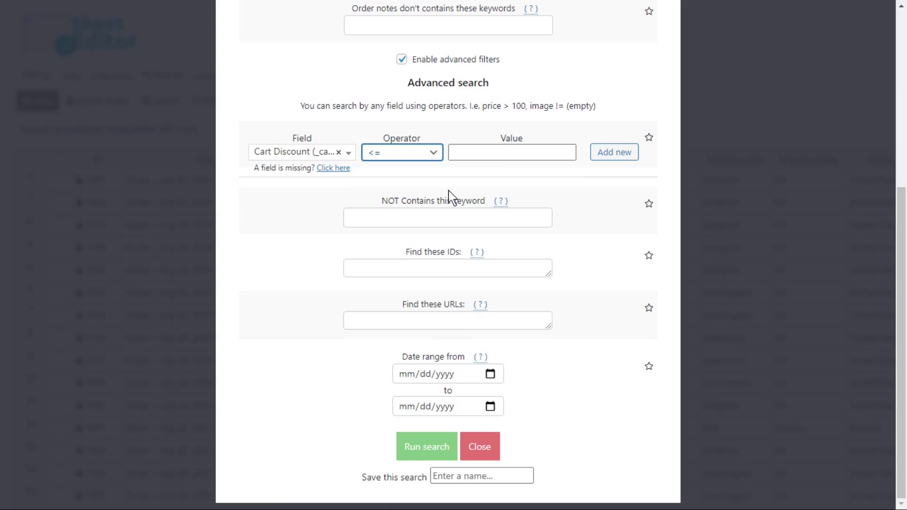
left_click(478, 151)
type("20.00")
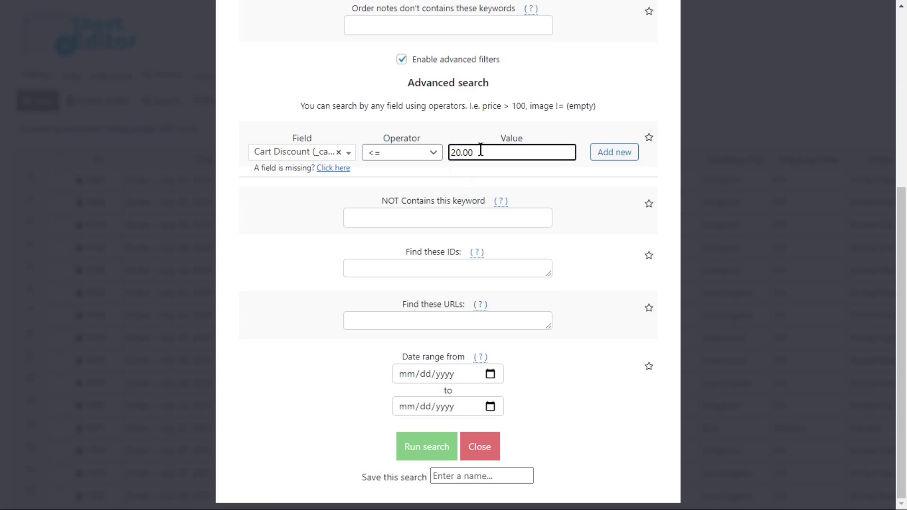
left_click(433, 446)
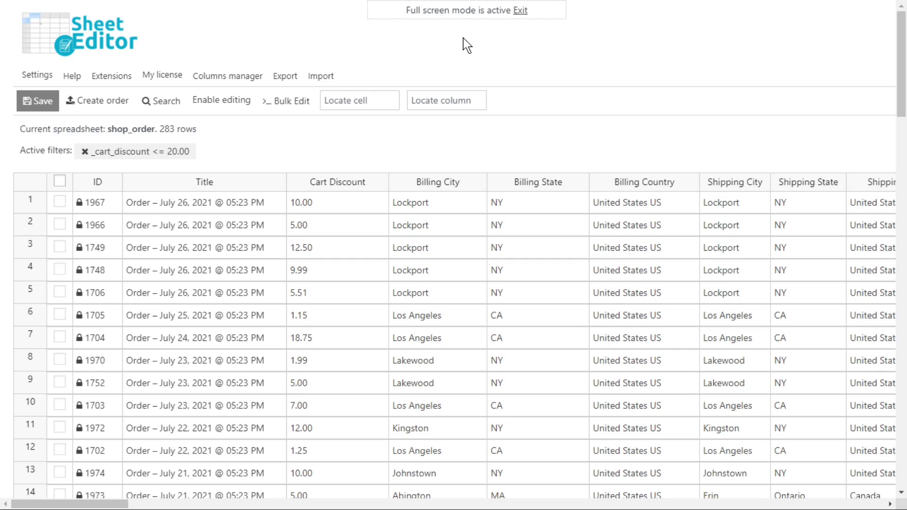
Export all columns of the 283 filtered orders to a CSV formatted for Google Sheets.
left_click(288, 75)
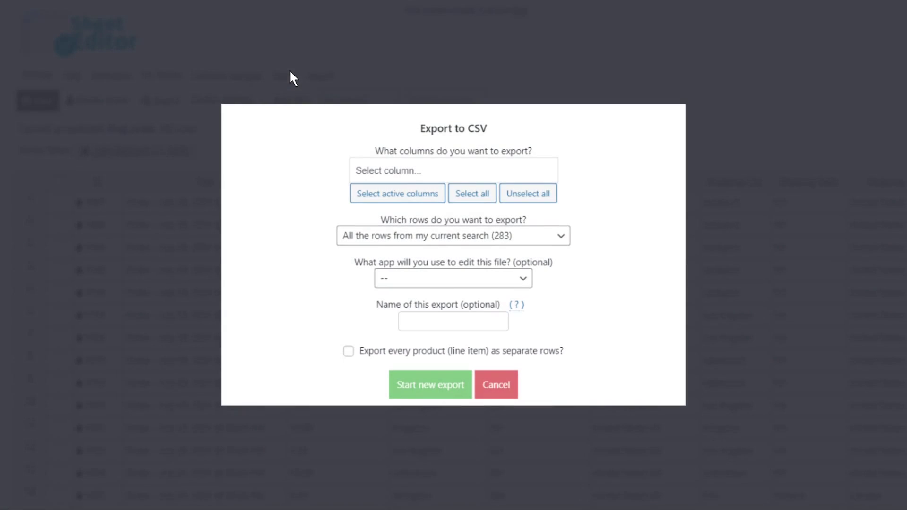
left_click(478, 194)
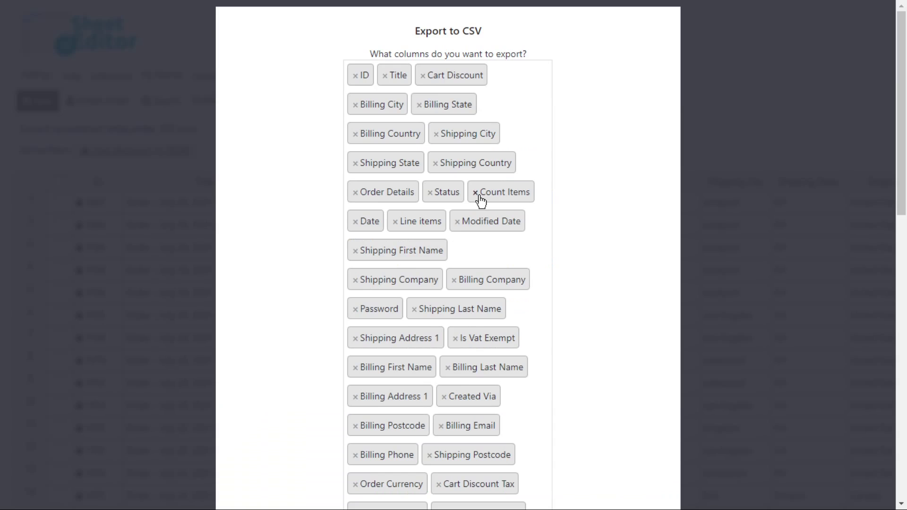
scroll(481, 201, "down", 15)
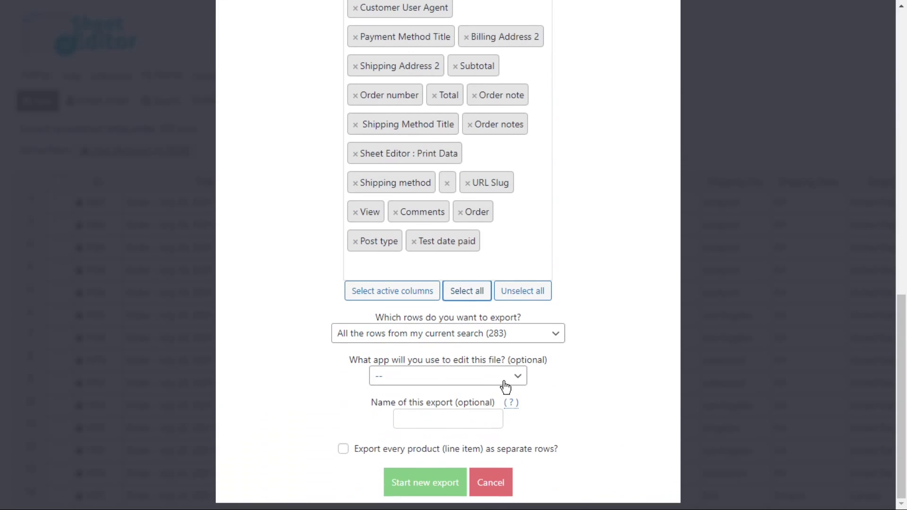
left_click(504, 382)
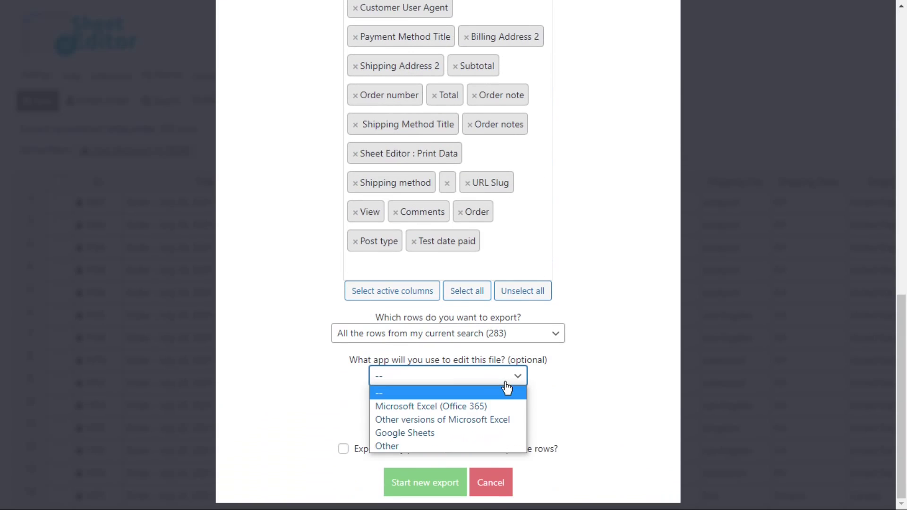
left_click(485, 431)
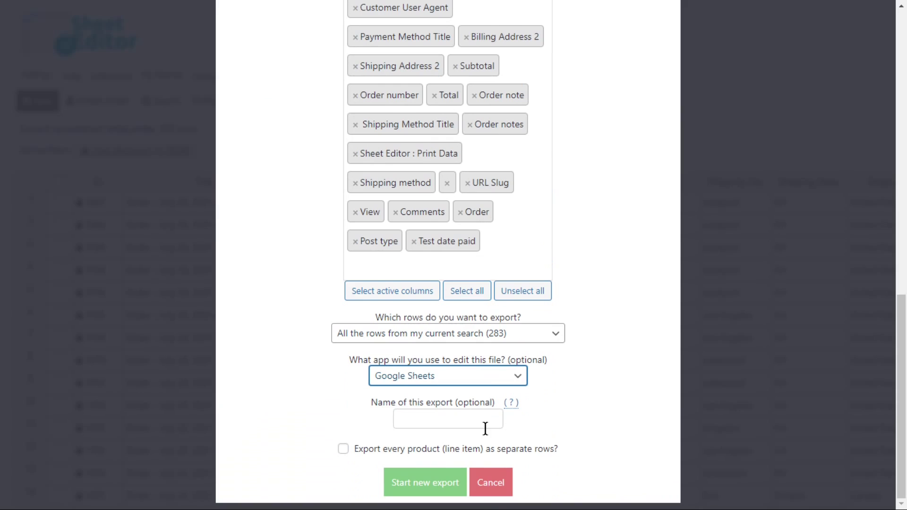
left_click(433, 492)
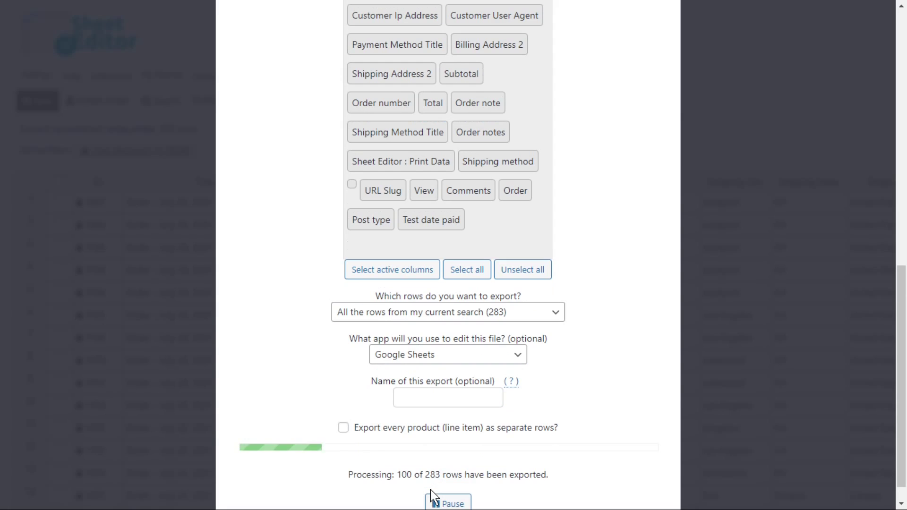